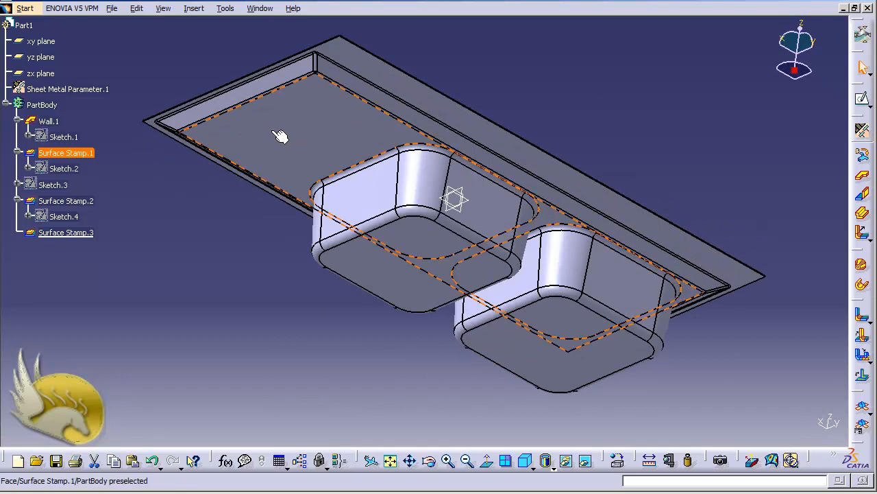
# Open a sketch on the flat recessed face beside the basins and draw an upward-bulging arc of about 219 mm radius just beside the middle basin.
pyautogui.click(862, 98)
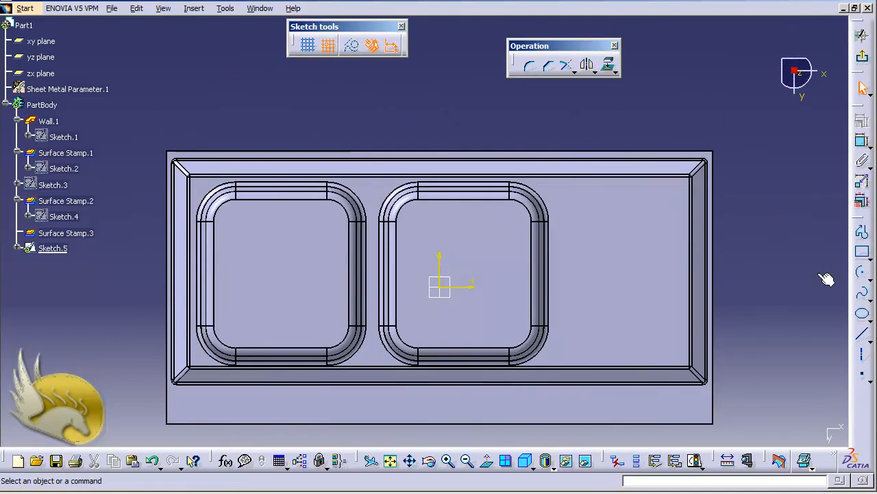
pyautogui.click(863, 274)
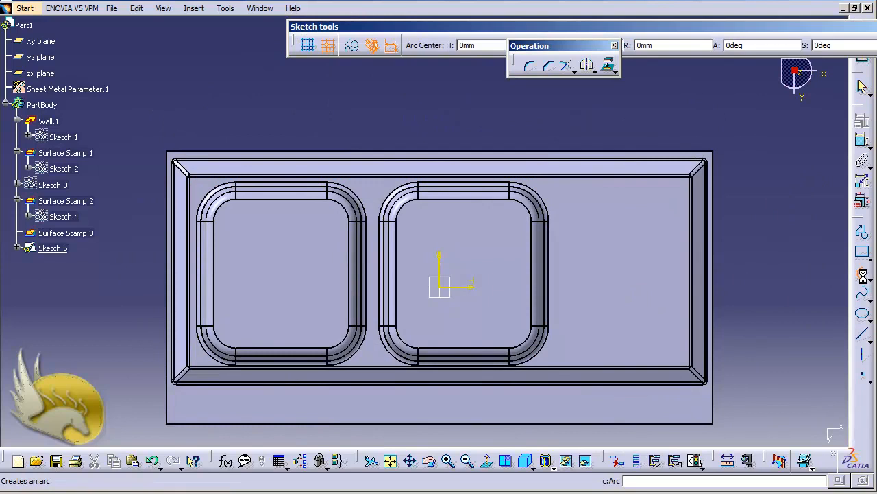
pyautogui.click(600, 347)
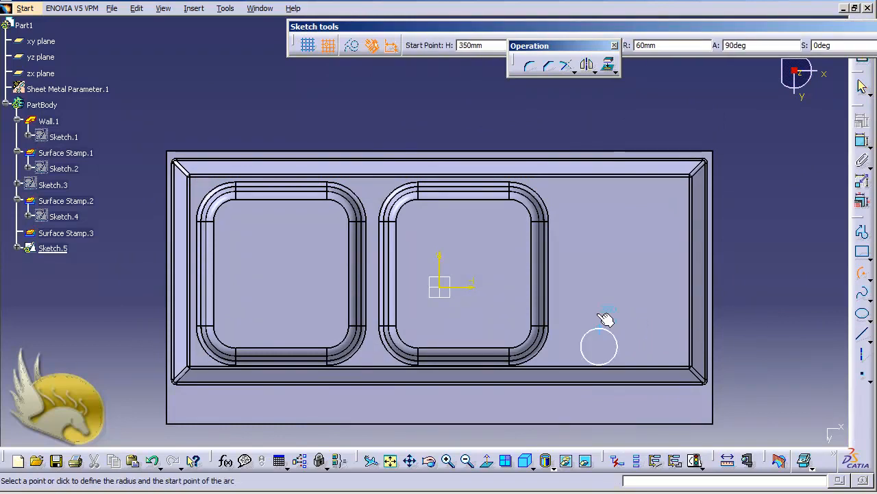
pyautogui.click(561, 257)
pyautogui.click(595, 246)
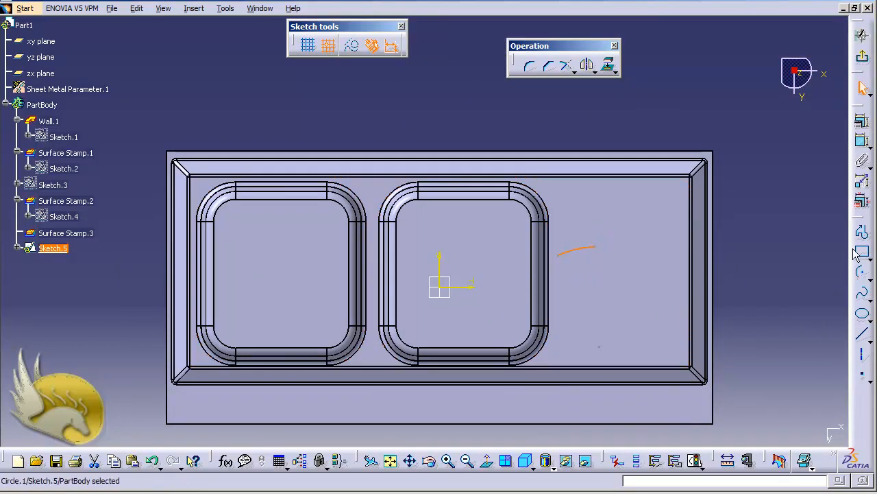
# Sketch a second, downward-bulging arc of about 120 mm radius to the right of the first arc.
pyautogui.click(863, 273)
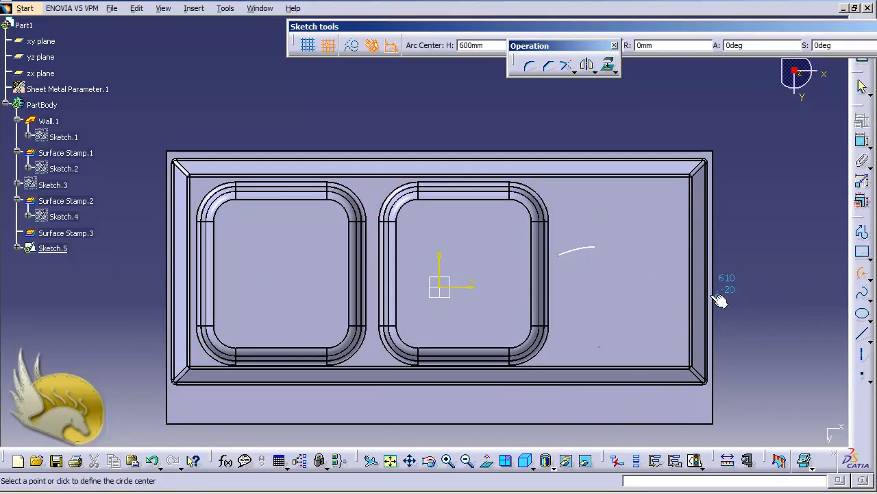
pyautogui.click(649, 187)
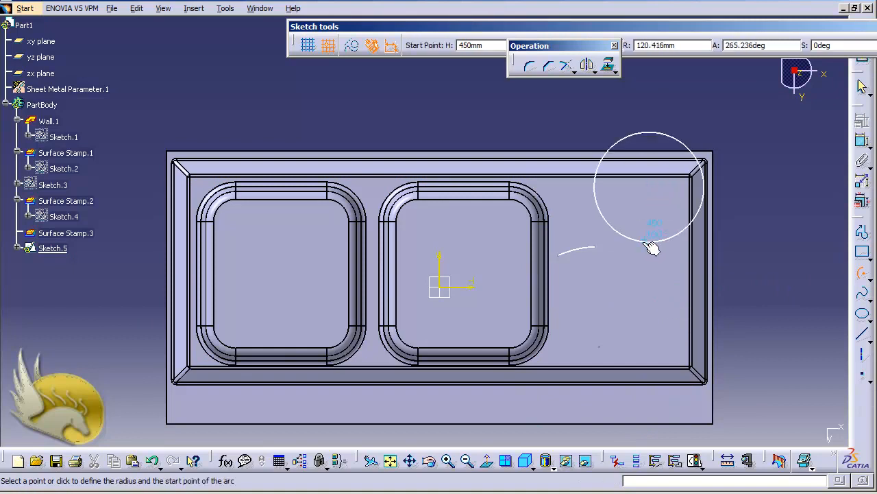
pyautogui.click(646, 242)
pyautogui.click(674, 240)
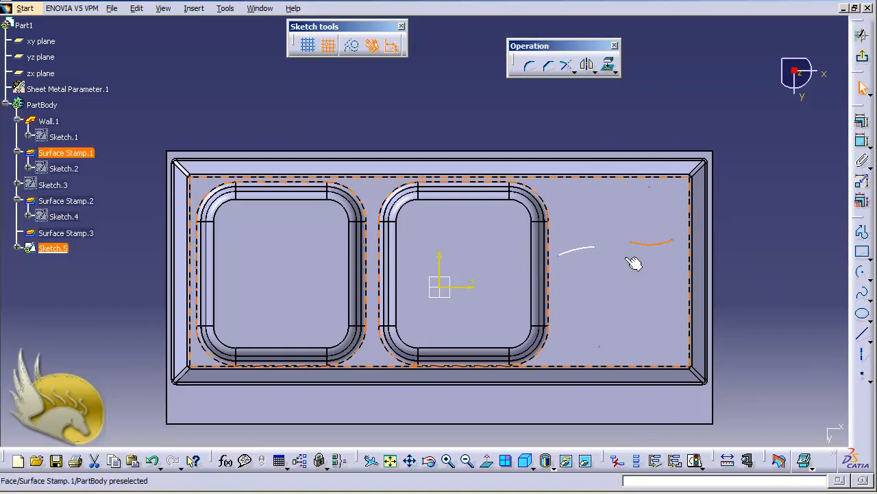
# Apply a tangency constraint between the two arcs.
pyautogui.keyDown('ctrl'); pyautogui.click(569, 251); pyautogui.keyUp('ctrl')
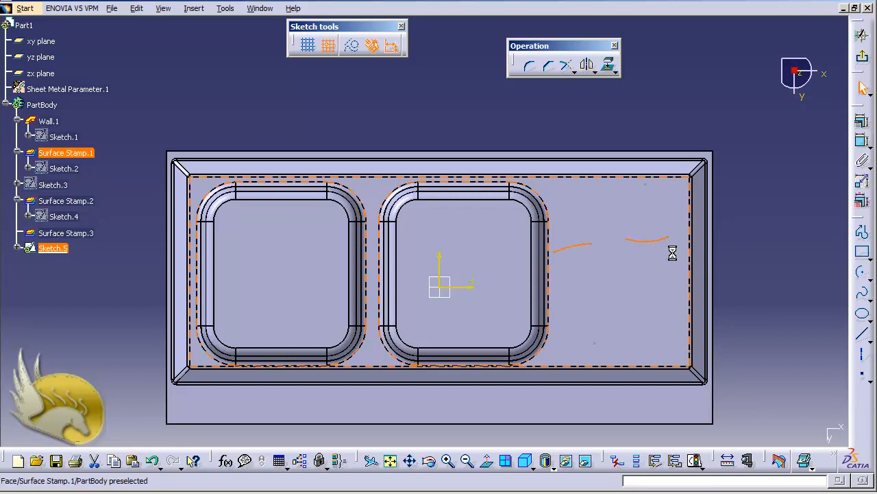
pyautogui.click(862, 139)
pyautogui.click(754, 209)
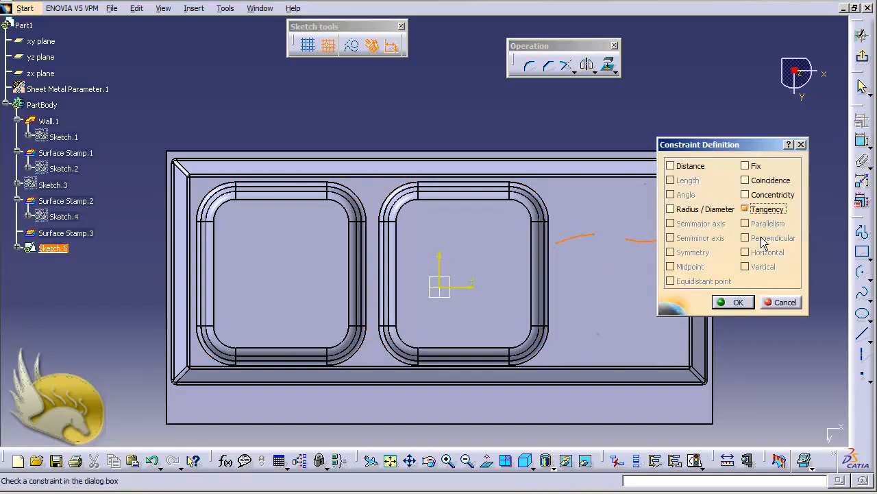
pyautogui.click(735, 301)
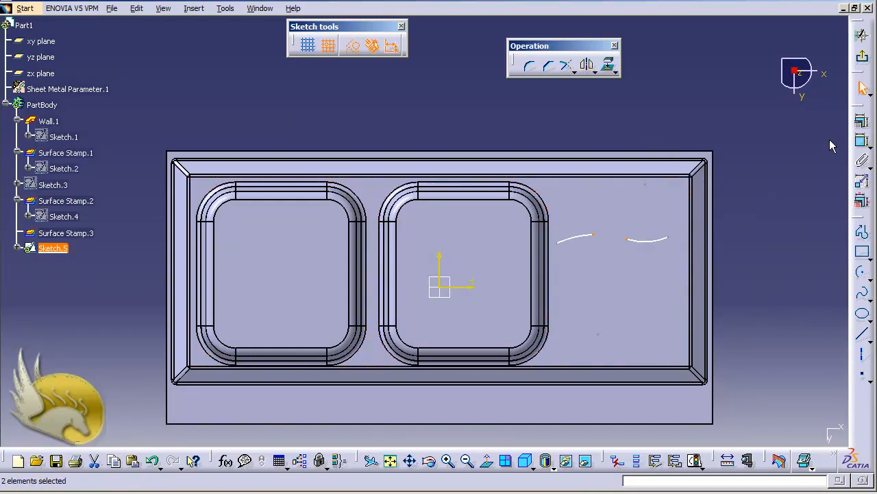
# Make the facing endpoints of the two arcs coincident so they form one S-shaped curve.
pyautogui.click(861, 125)
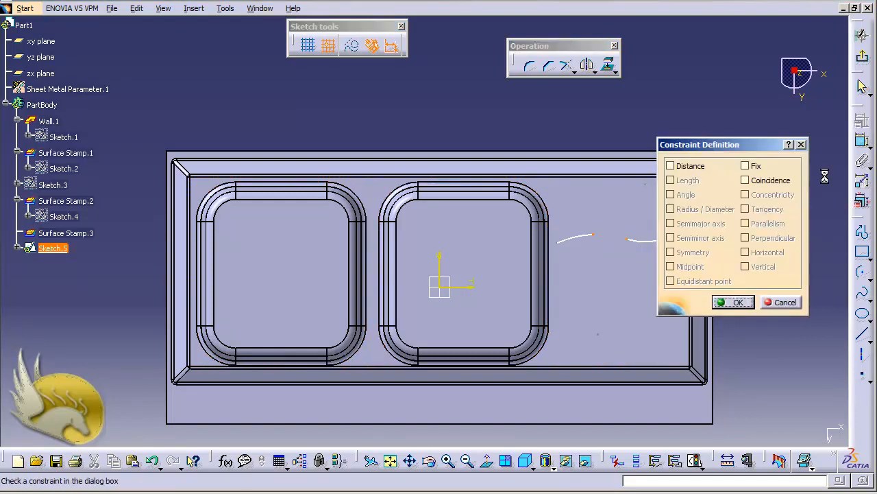
pyautogui.click(762, 180)
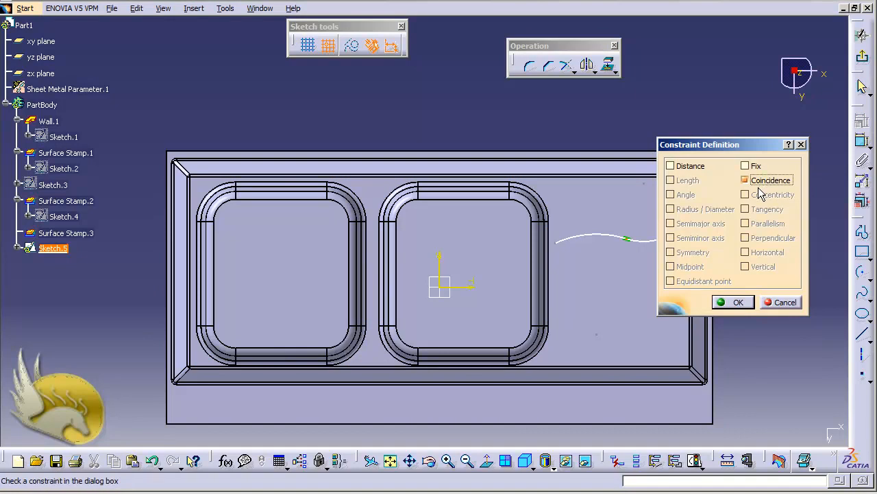
pyautogui.click(732, 302)
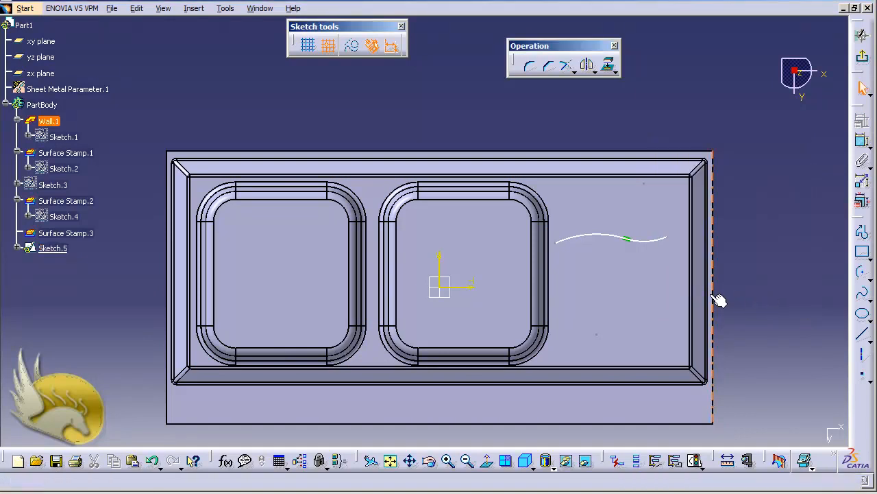
# Dimension the left arc's radius and set it to 180 mm.
pyautogui.click(607, 237)
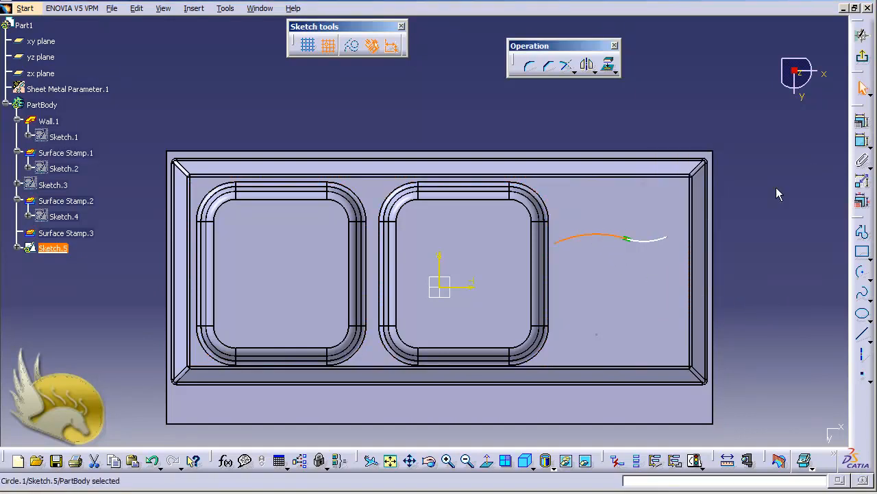
pyautogui.click(862, 140)
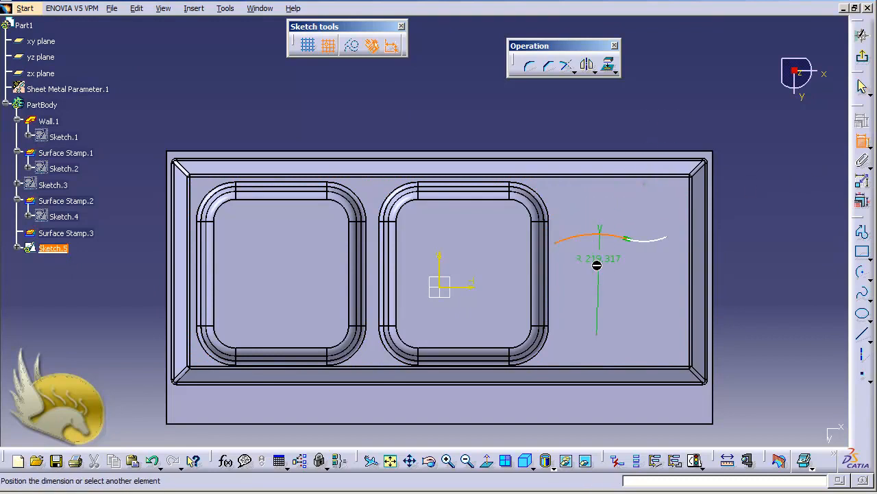
pyautogui.click(592, 269)
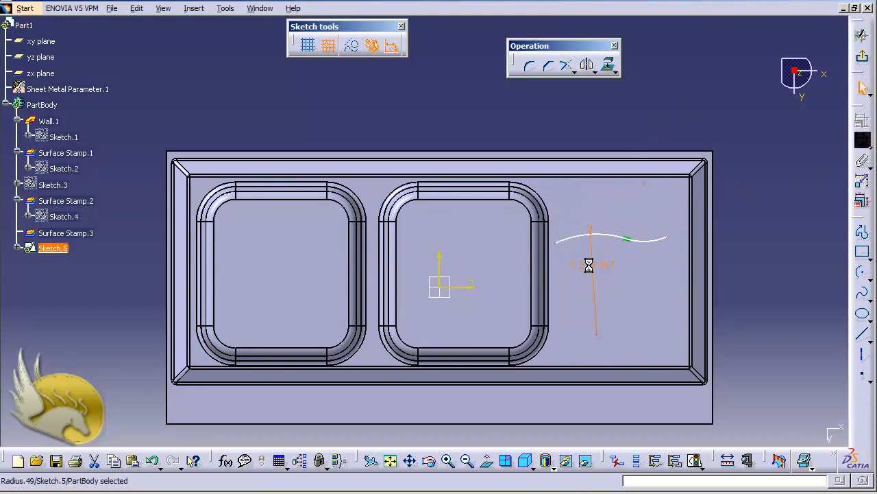
pyautogui.doubleClick(593, 317)
pyautogui.write('100')
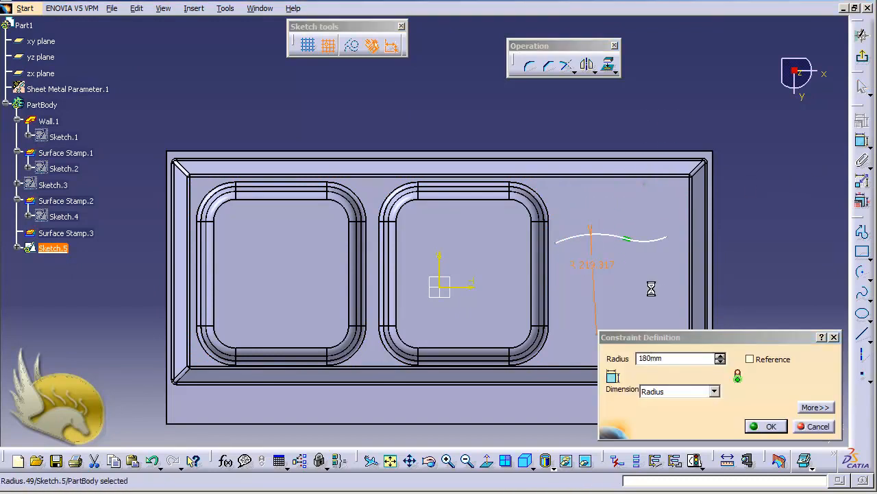
pyautogui.press('Return')
# Dimension the right arc's radius and set it to 180 mm.
pyautogui.click(647, 264)
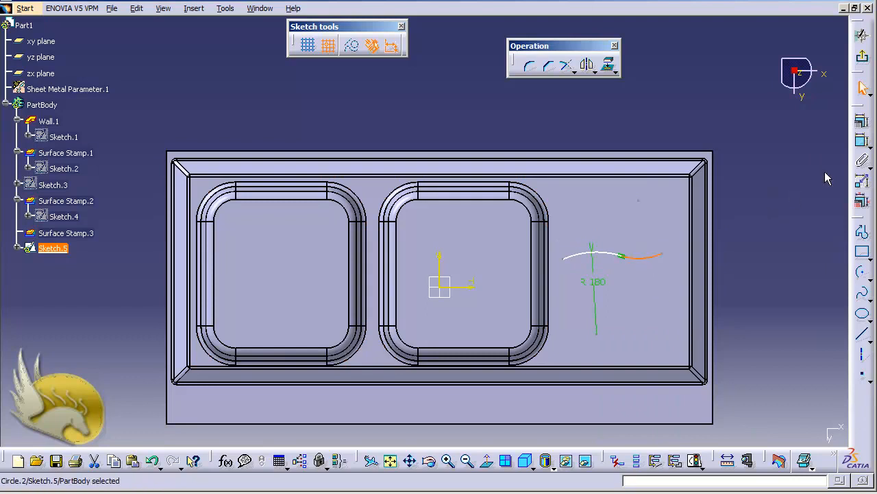
pyautogui.click(862, 140)
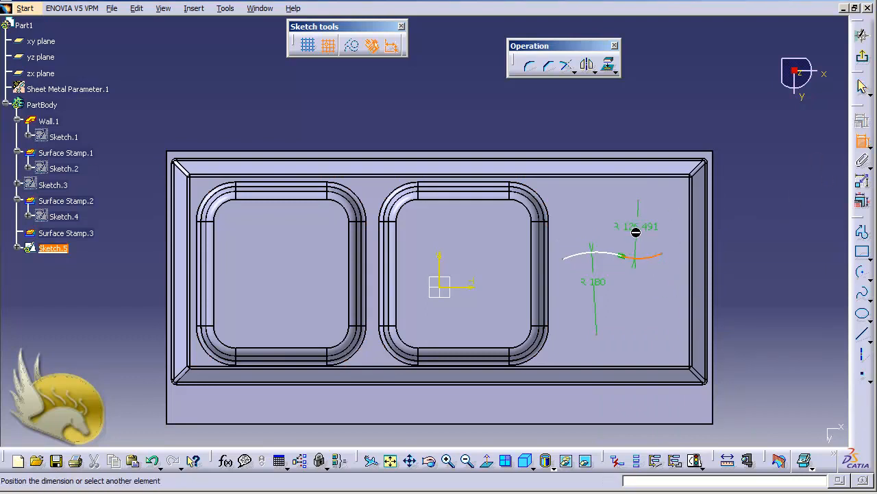
pyautogui.click(637, 231)
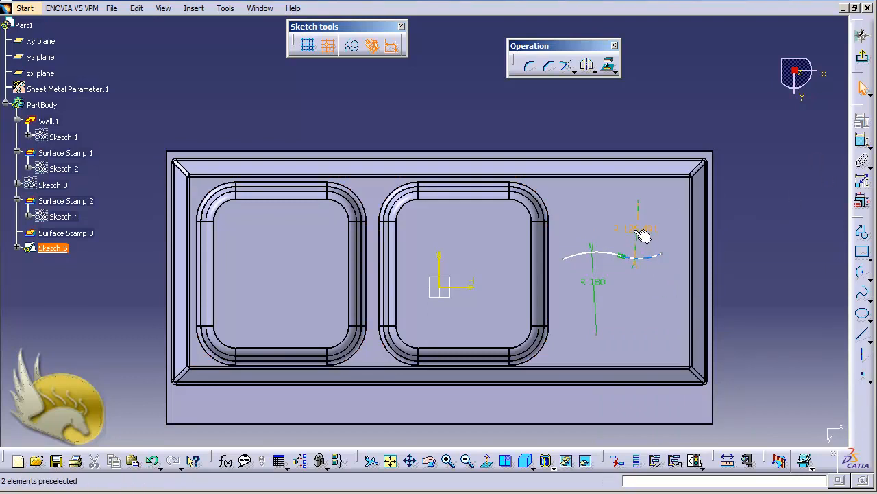
pyautogui.doubleClick(637, 228)
pyautogui.write('180')
pyautogui.press('Return')
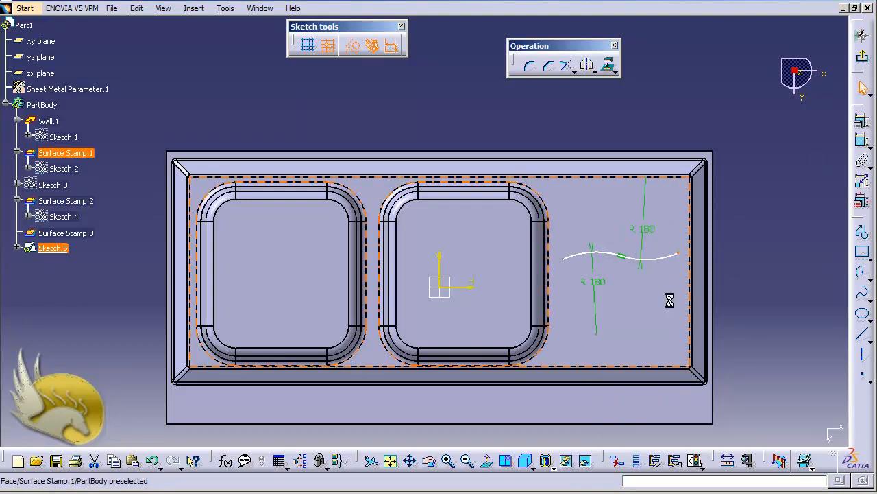
# Constrain the curve's right endpoint to lie 75 mm from the right outer edge of the wall.
pyautogui.click(721, 263)
pyautogui.click(861, 141)
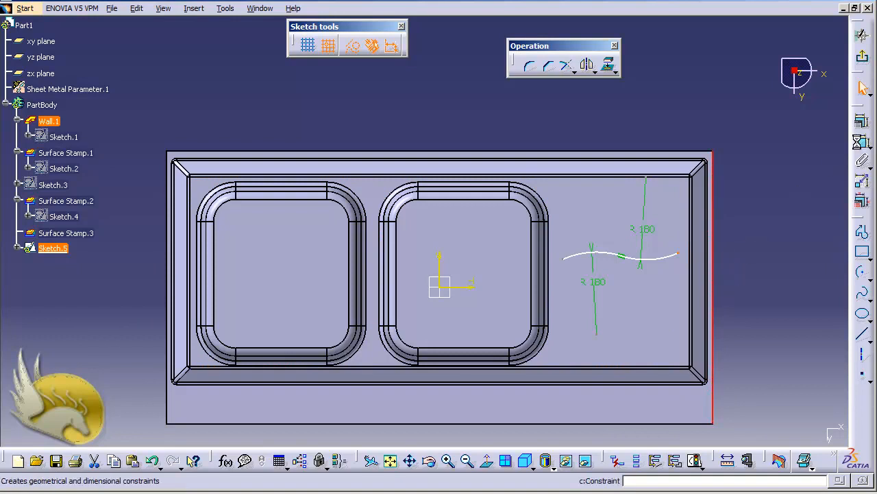
pyautogui.click(699, 128)
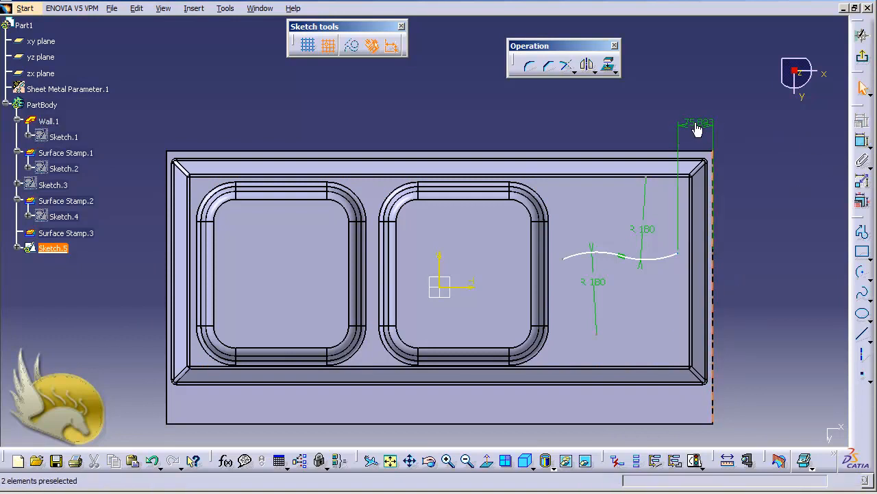
pyautogui.doubleClick(699, 128)
pyautogui.write('75')
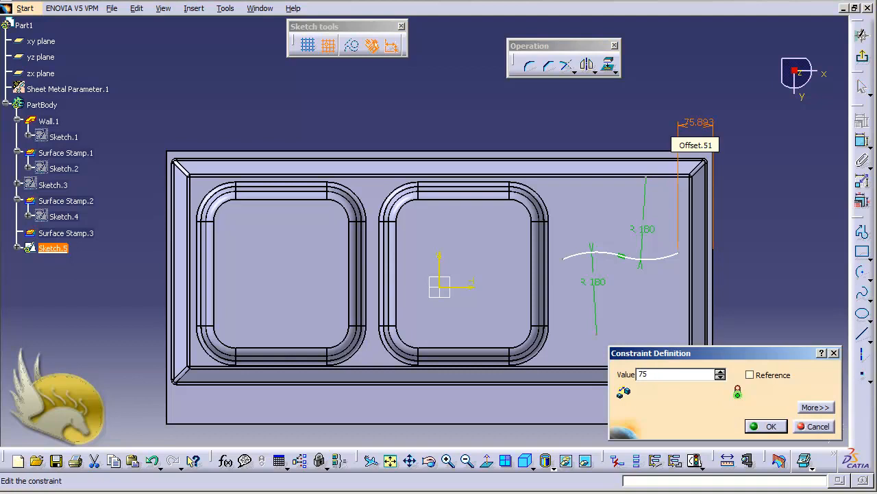
pyautogui.press('Return')
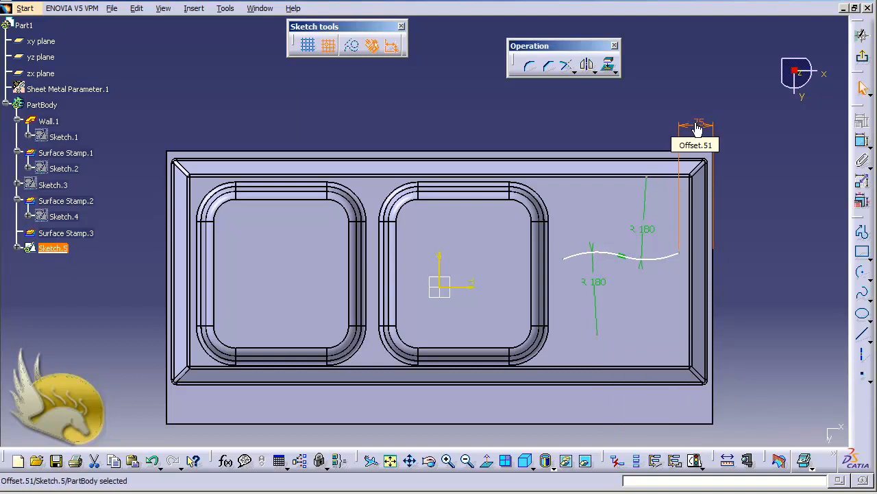
# Constrain the curve's right endpoint to lie 95 mm from the upper outer edge of the wall.
pyautogui.click(686, 257)
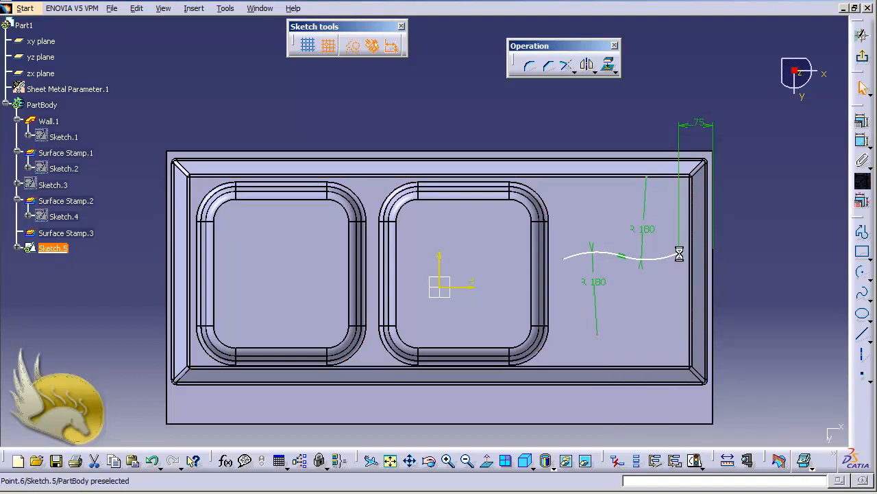
pyautogui.click(672, 150)
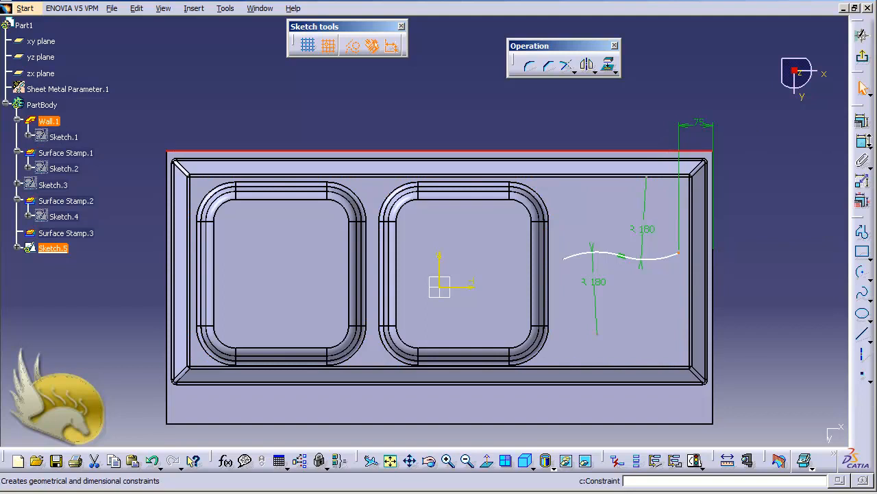
pyautogui.click(863, 143)
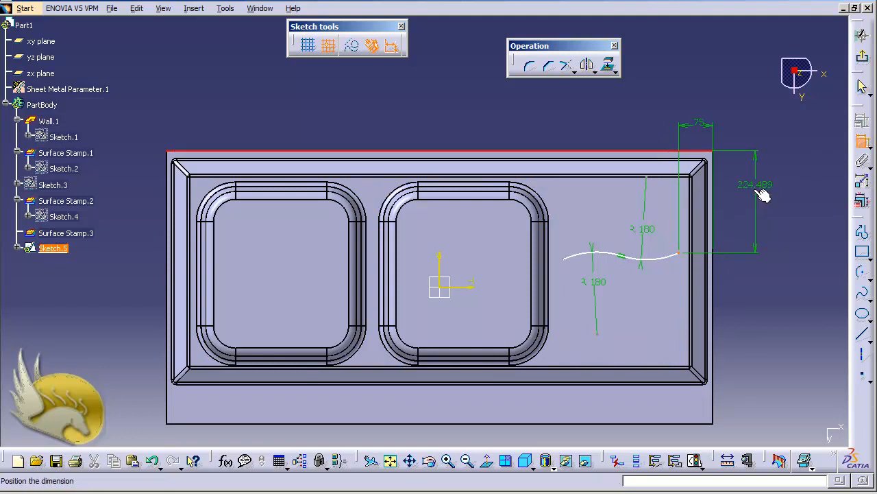
pyautogui.click(754, 189)
pyautogui.doubleClick(754, 188)
pyautogui.write('95mm')
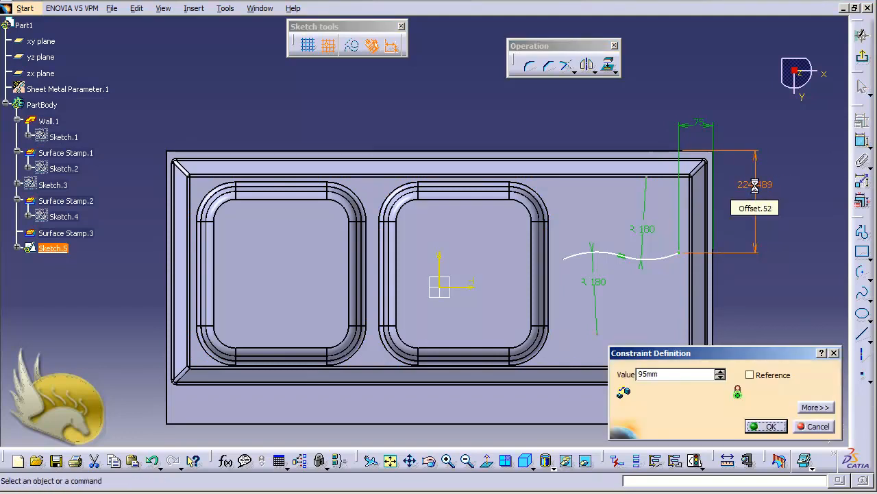
pyautogui.press('Return')
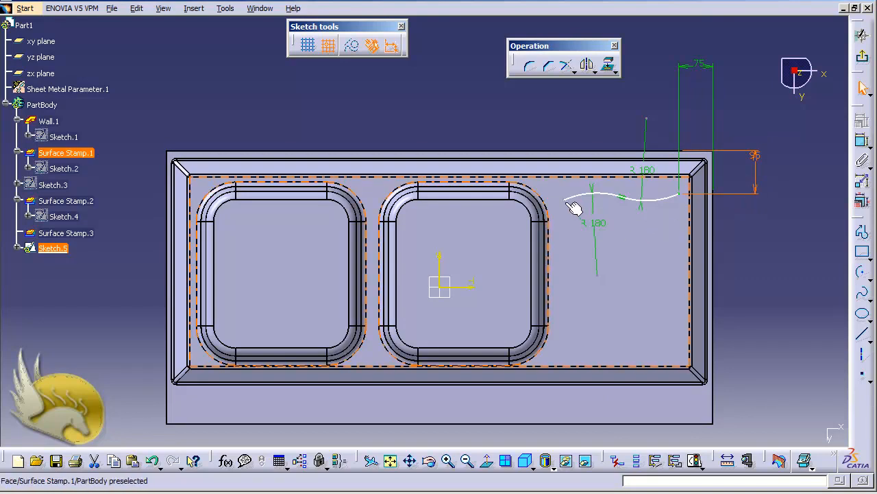
# Constrain the curve's left endpoint to lie 850 mm from the left outer edge of the wall.
pyautogui.click(172, 224)
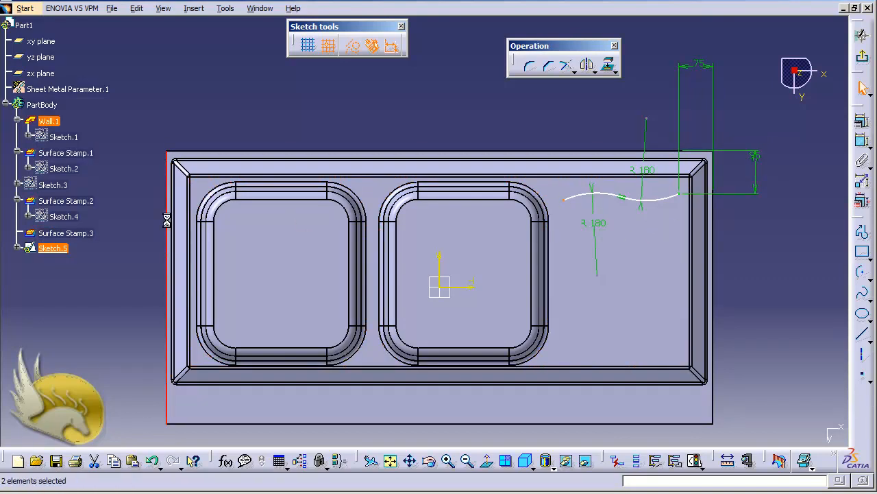
pyautogui.click(862, 143)
pyautogui.click(346, 114)
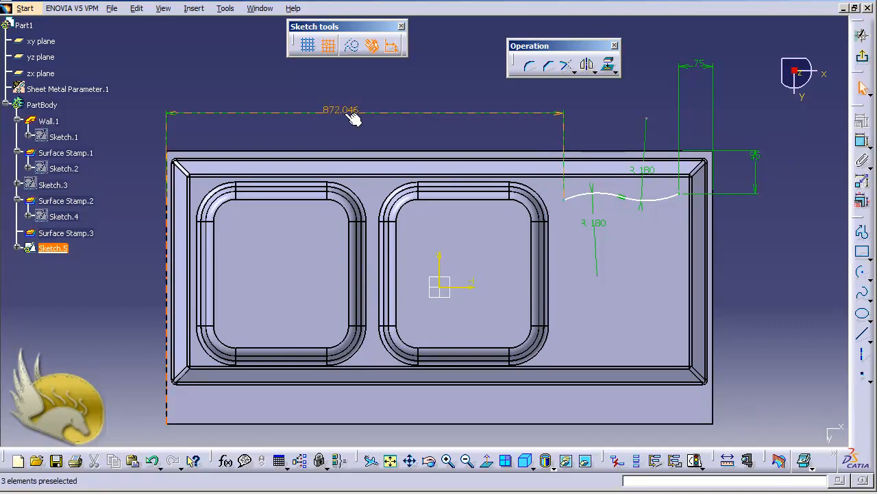
pyautogui.doubleClick(346, 109)
pyautogui.write('850')
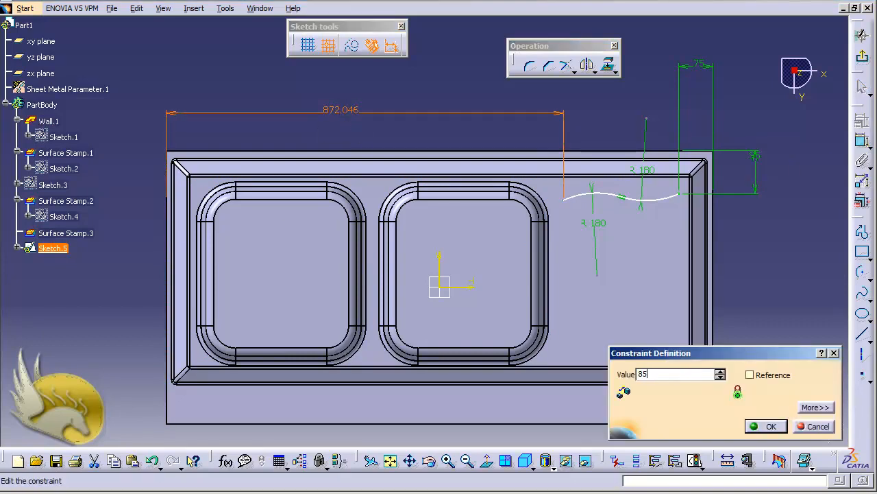
pyautogui.press('Return')
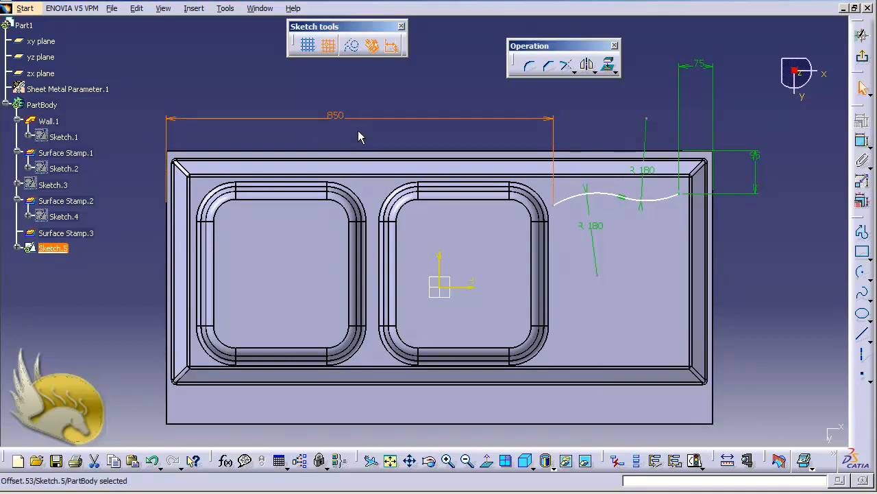
# Constrain the curve's left endpoint to lie 105 mm from the upper outer edge of the wall.
pyautogui.click(554, 205)
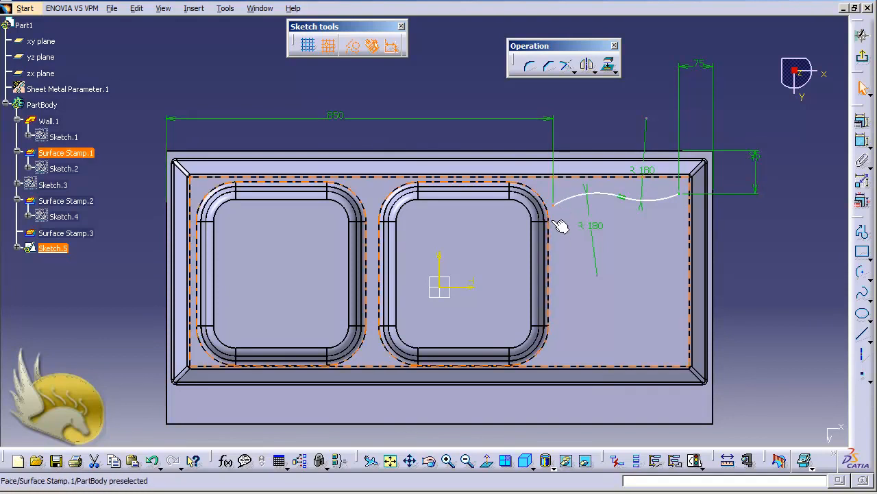
pyautogui.keyDown('ctrl'); pyautogui.click(542, 152); pyautogui.keyUp('ctrl')
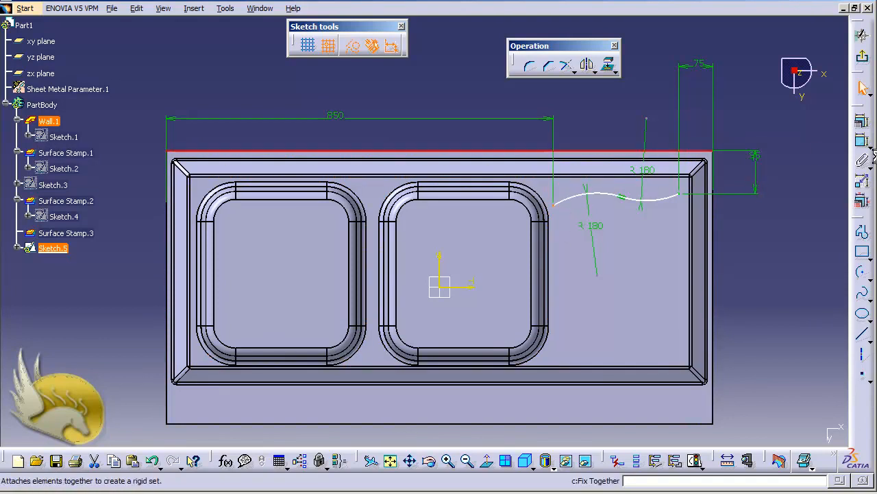
pyautogui.click(862, 142)
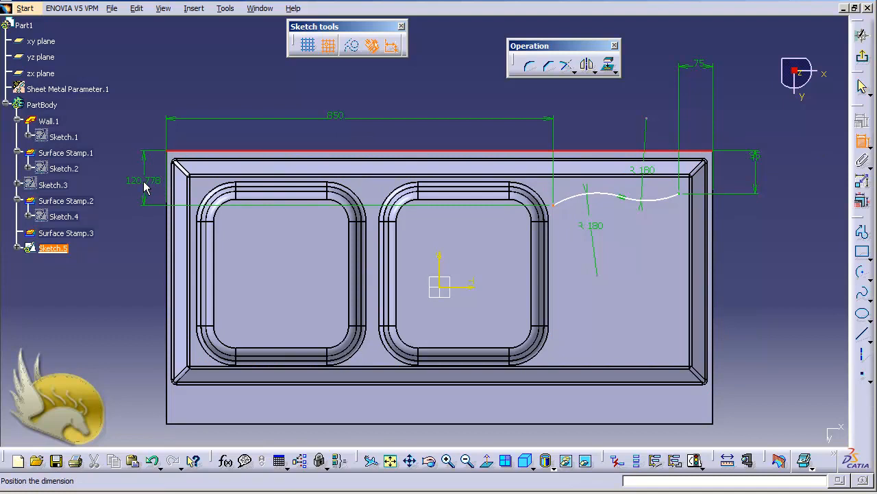
pyautogui.click(146, 178)
pyautogui.doubleClick(145, 177)
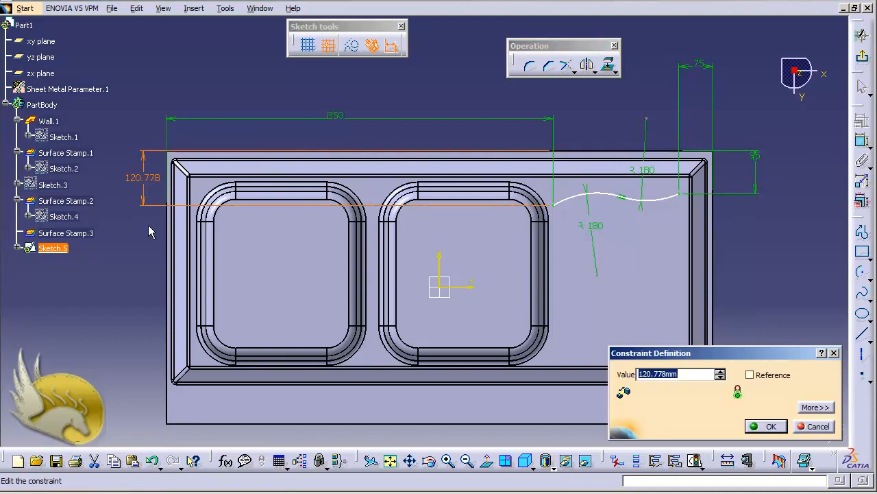
pyautogui.write('105')
pyautogui.press('Return')
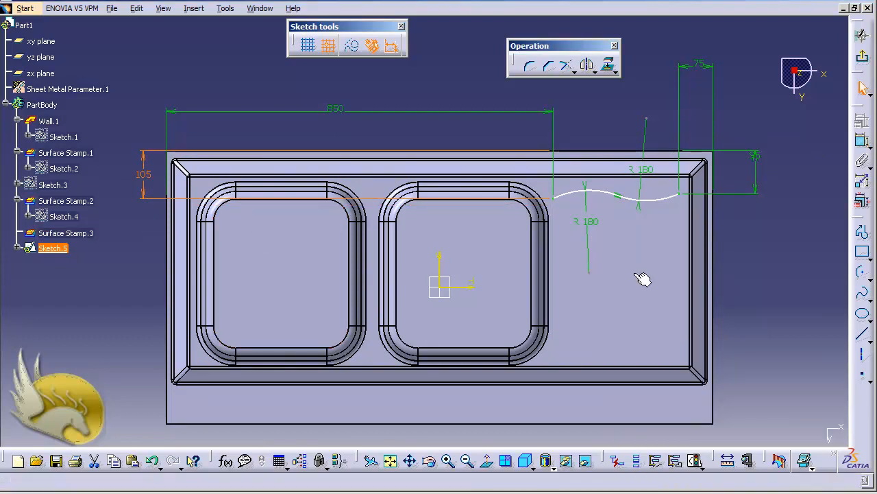
# Constrain the left arc's centre to lie 330 mm from the lower outer edge of the wall and exit the sketch.
pyautogui.click(590, 280)
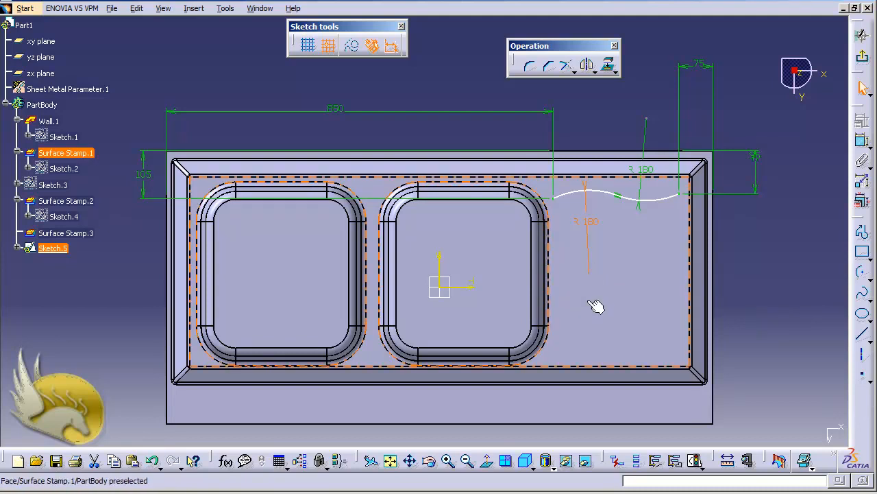
pyautogui.click(768, 245)
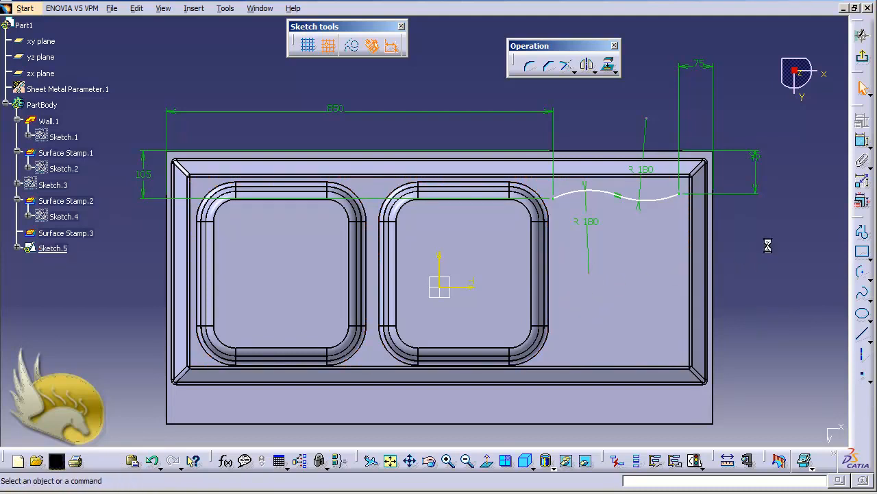
pyautogui.click(589, 272)
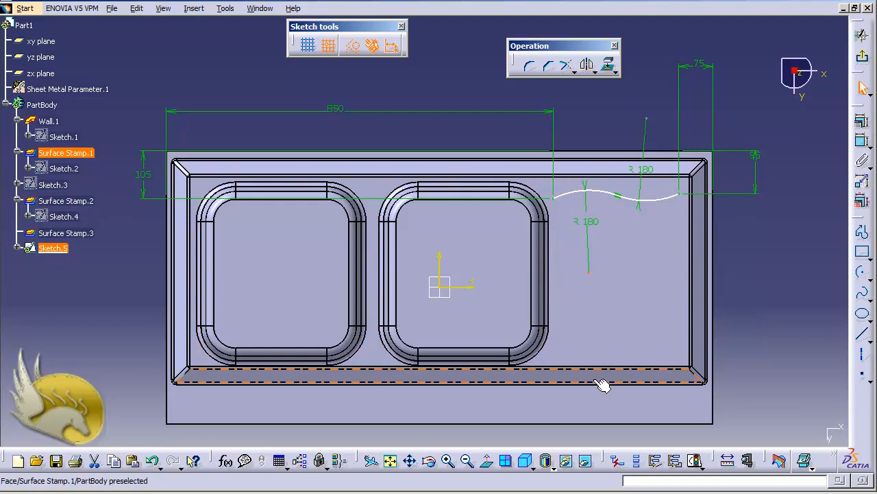
pyautogui.keyDown('ctrl'); pyautogui.click(609, 425); pyautogui.keyUp('ctrl')
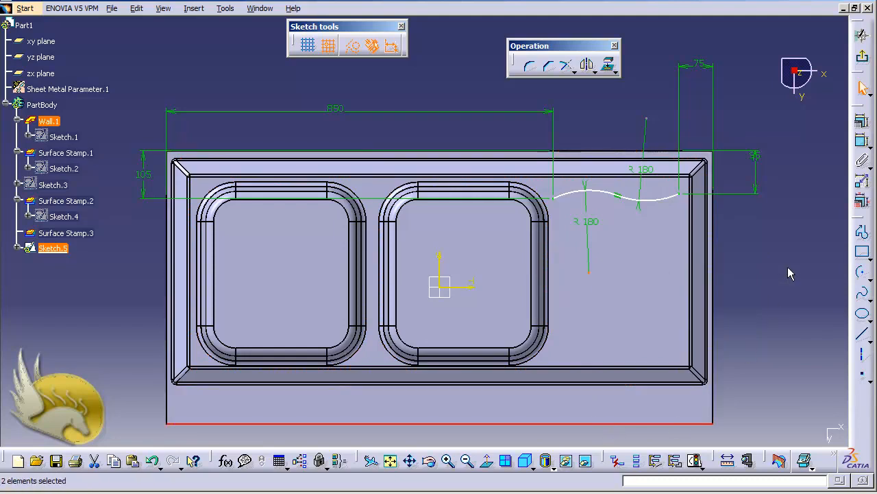
pyautogui.click(862, 159)
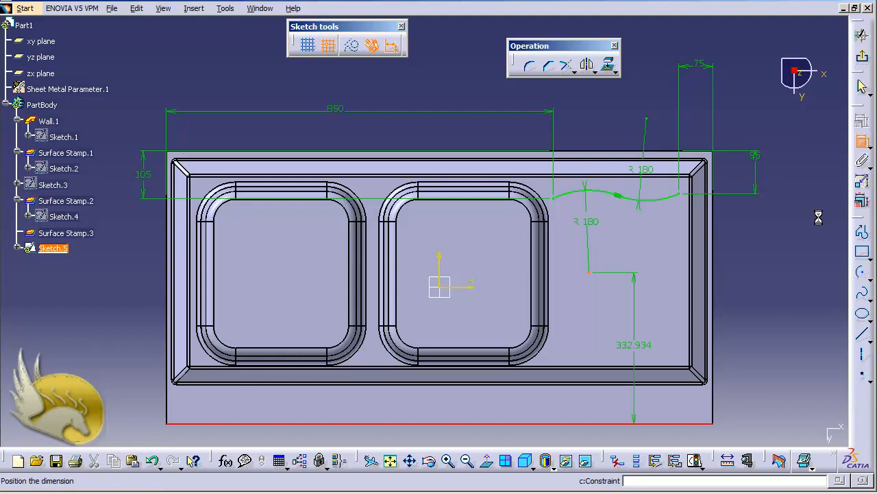
pyautogui.doubleClick(784, 306)
pyautogui.write('330mm')
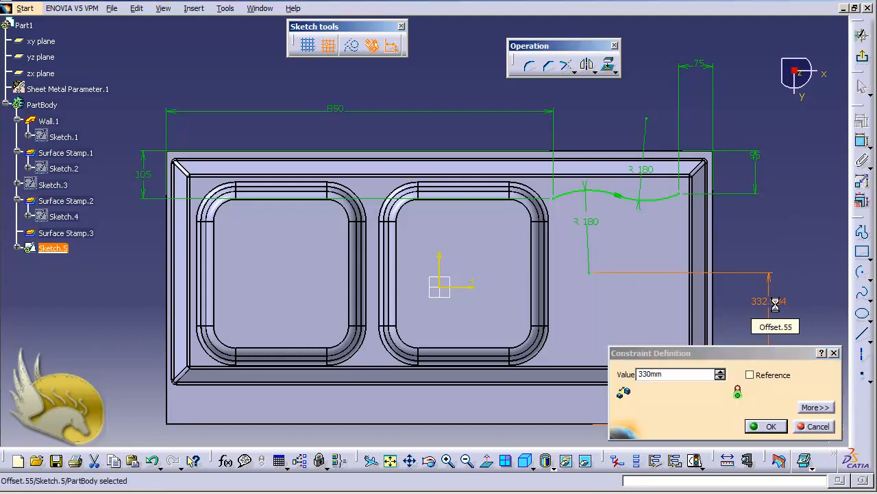
pyautogui.press('Return')
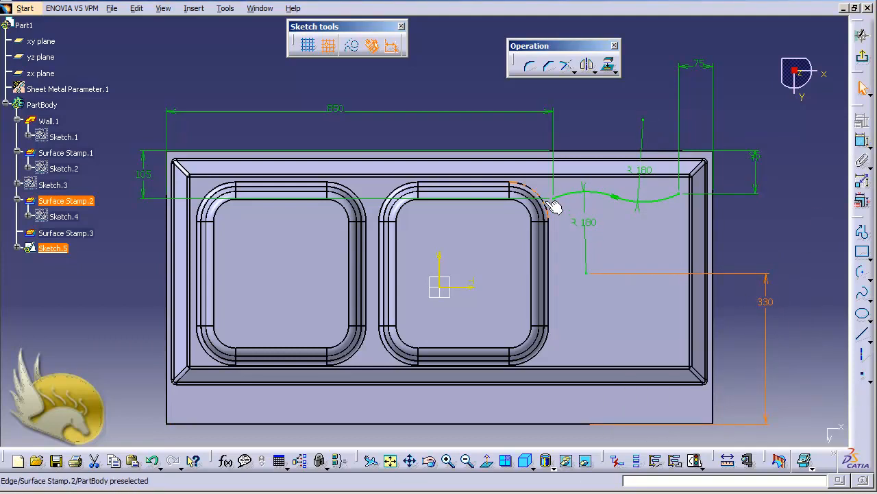
pyautogui.click(670, 209)
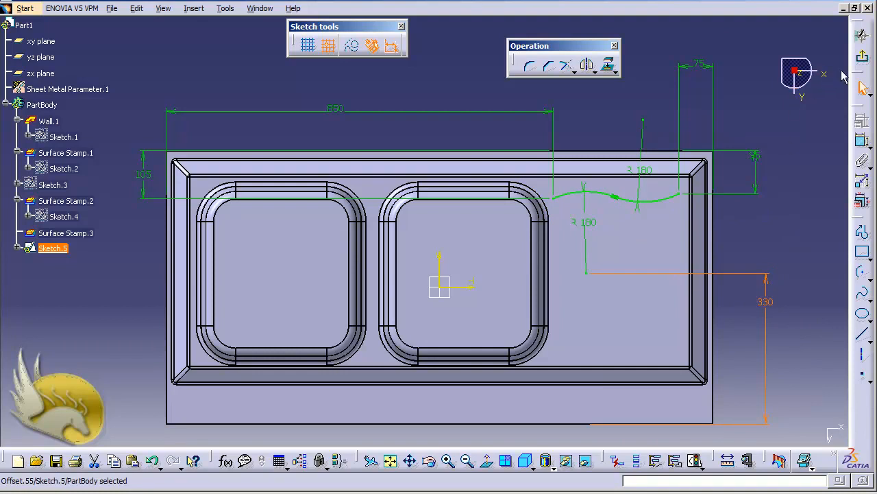
pyautogui.click(863, 56)
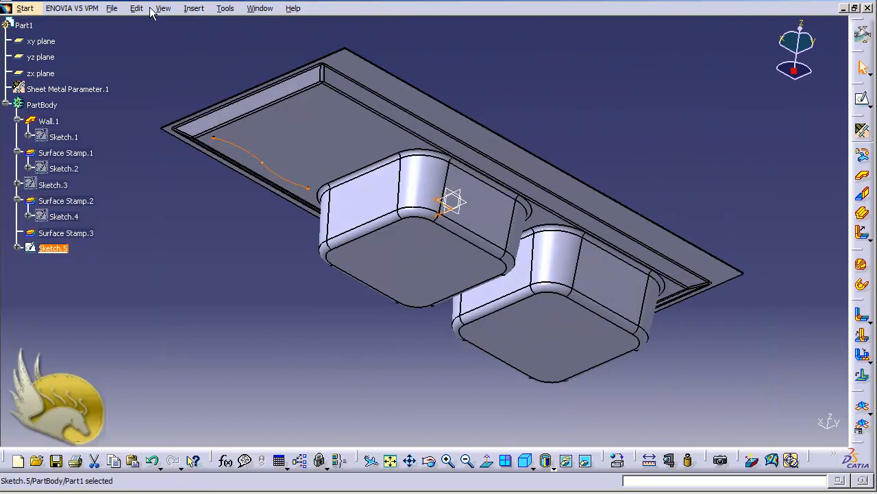
# Create a curve stamp along the S-shaped sketch with height 5 mm, length 12 mm and radius R1 1 mm.
pyautogui.click(195, 9)
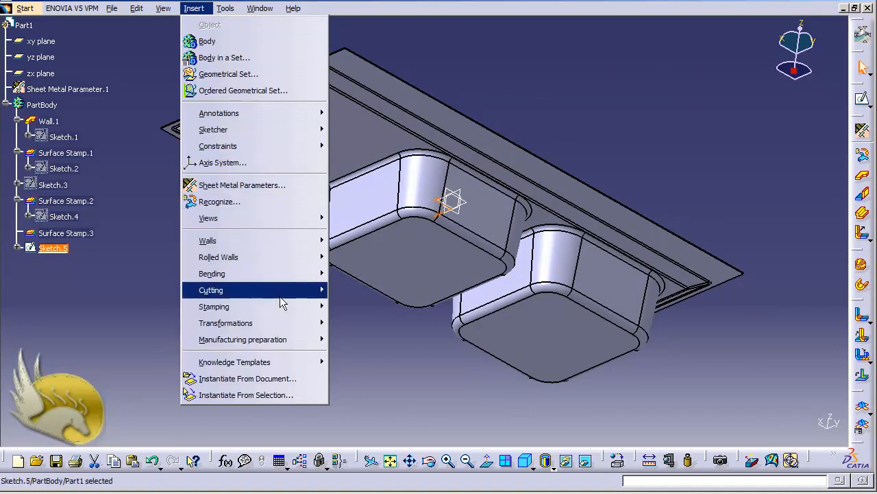
pyautogui.moveTo(284, 306)
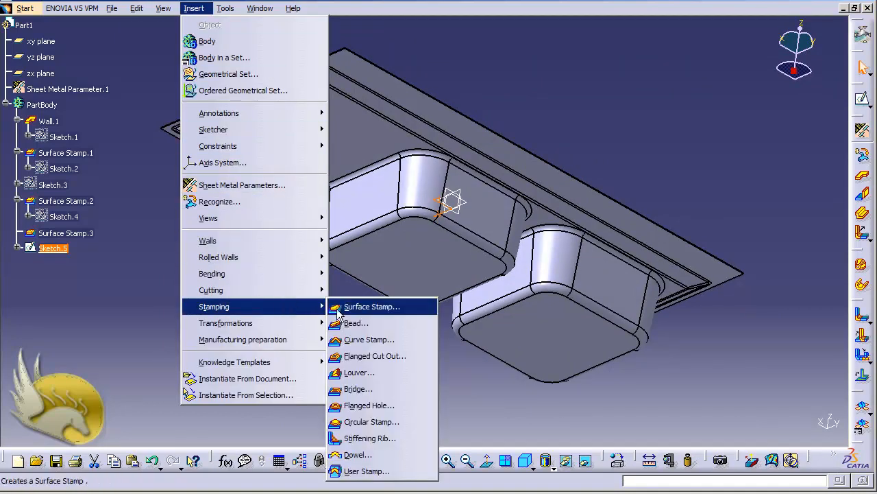
pyautogui.click(381, 341)
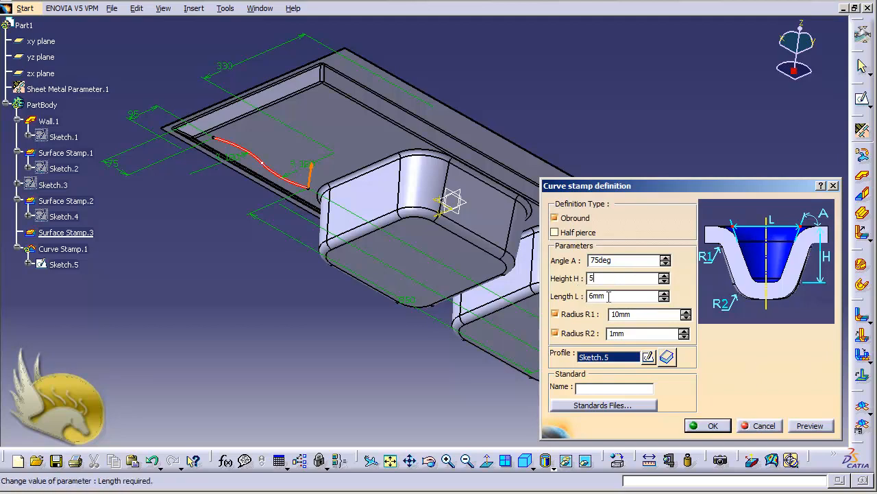
pyautogui.click(609, 296)
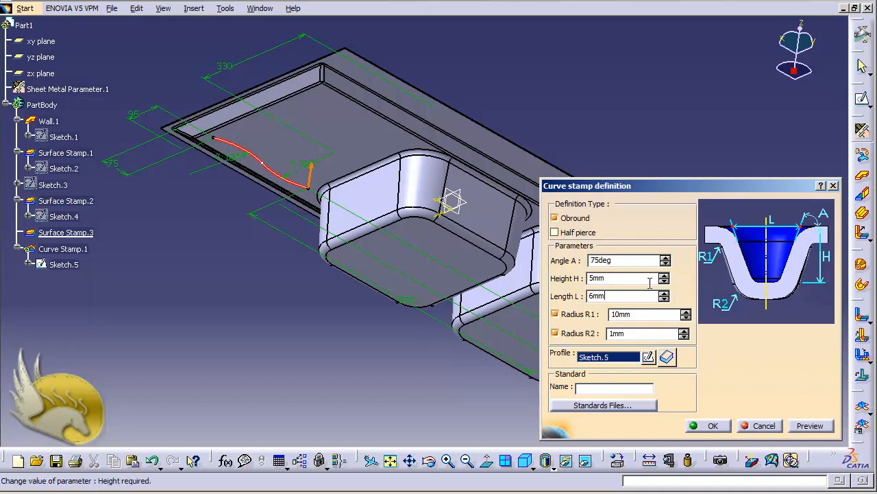
pyautogui.moveTo(626, 297); pyautogui.dragTo(521, 297)
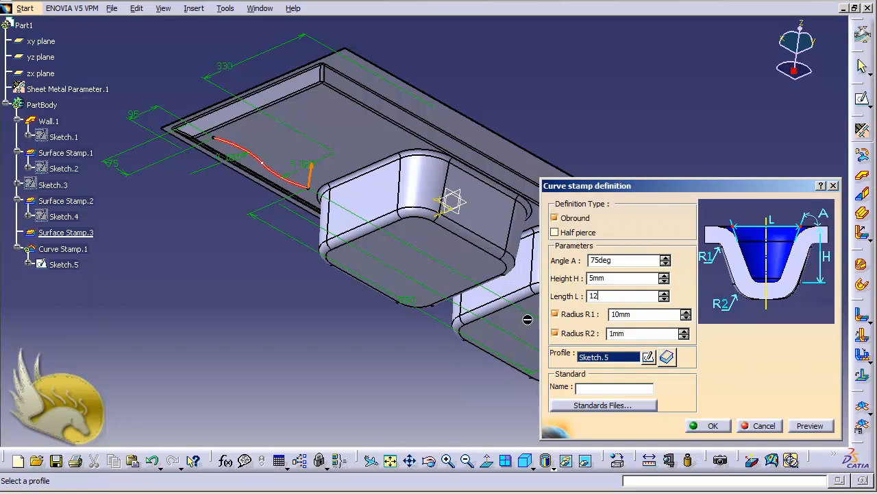
pyautogui.click(615, 314)
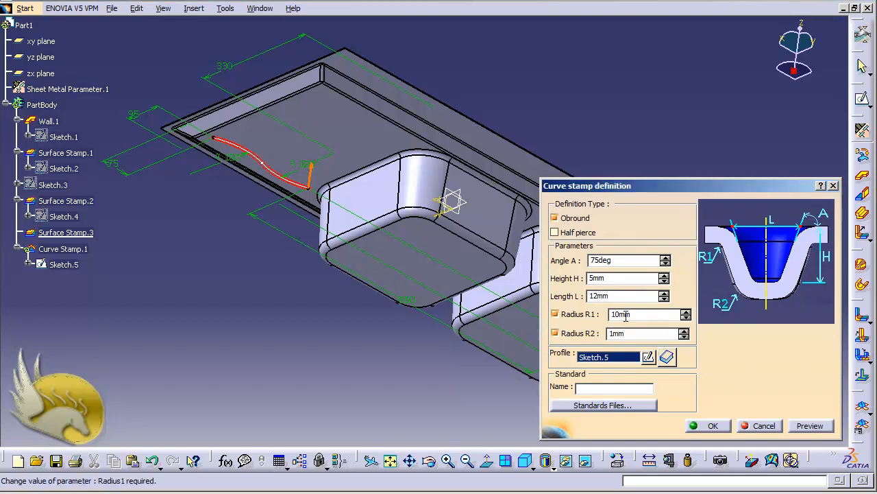
pyautogui.moveTo(632, 314); pyautogui.dragTo(595, 322)
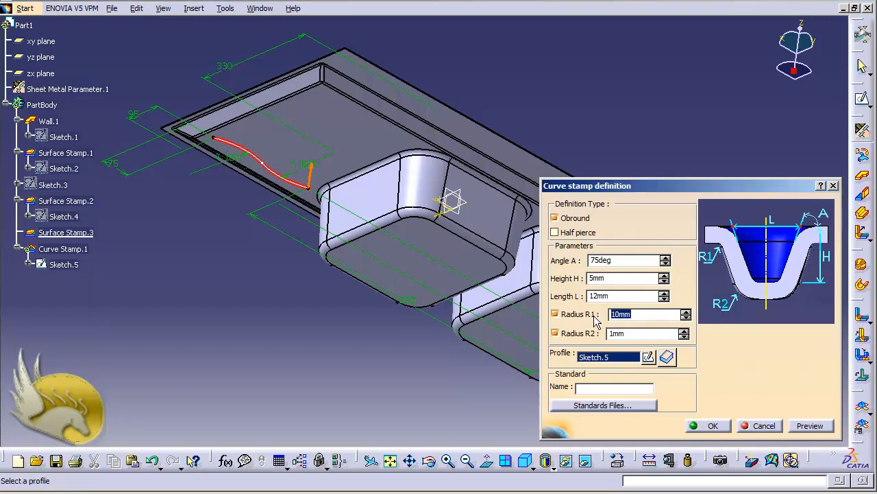
pyautogui.write('1')
pyautogui.click(619, 334)
pyautogui.click(713, 425)
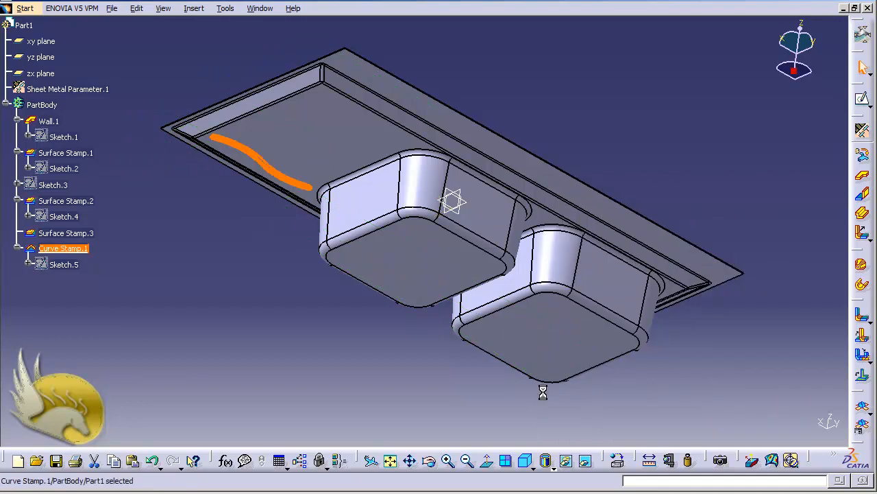
# Rotate the sink to examine the curve stamp from the upper side of the sheet.
pyautogui.click(312, 356)
pyautogui.hotkey('shift', 'Down')
pyautogui.hotkey('shift', 'Down')
pyautogui.hotkey('shift', 'Down')
pyautogui.hotkey('shift', 'Down')
pyautogui.hotkey('shift', 'Down')
pyautogui.hotkey('shift', 'Down')
pyautogui.hotkey('shift', 'Down')
pyautogui.hotkey('shift', 'Down')
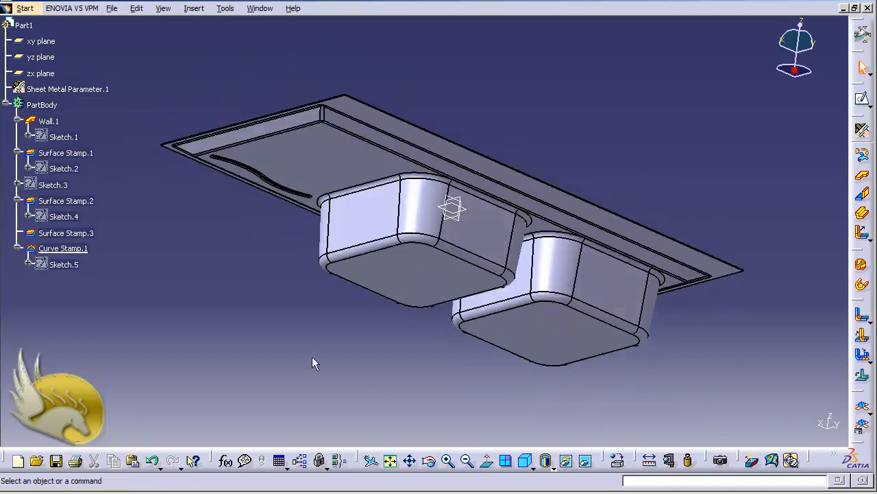
pyautogui.hotkey('shift', 'Down')
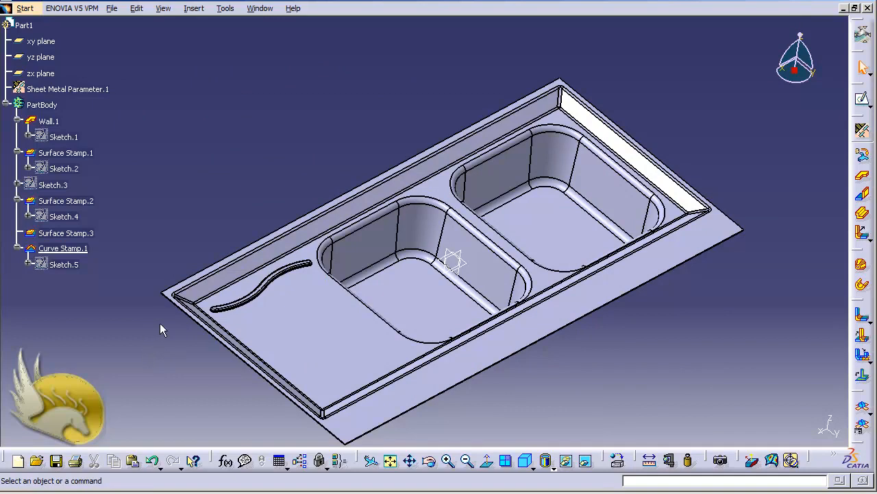
# Start a rectangular pattern of the curve stamp, using the wall's short outer edge nearest the stamp as the reference direction.
pyautogui.click(79, 251)
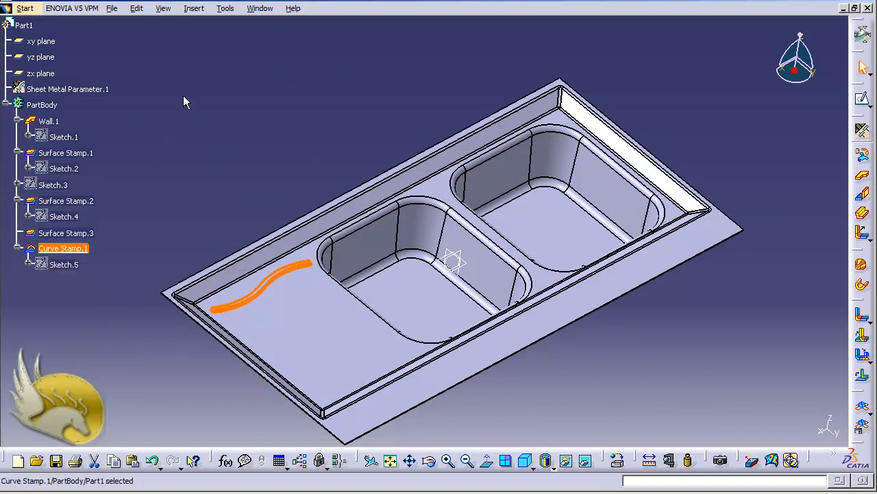
pyautogui.click(194, 9)
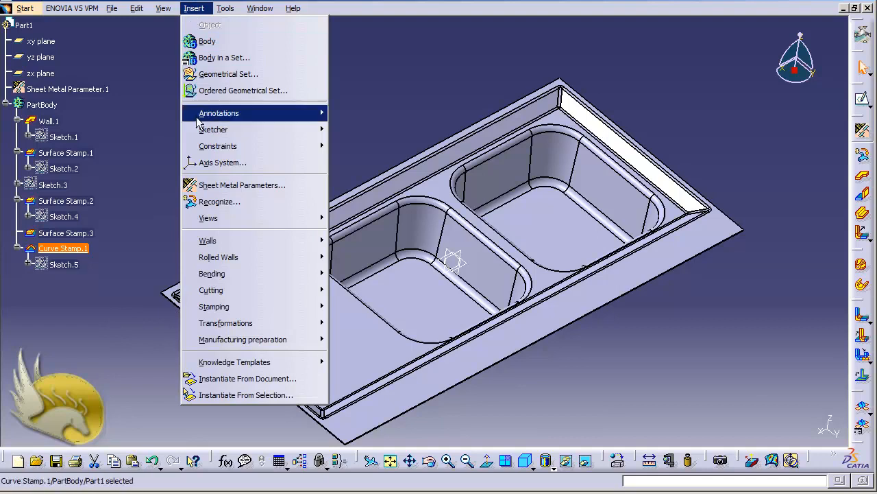
pyautogui.moveTo(280, 326)
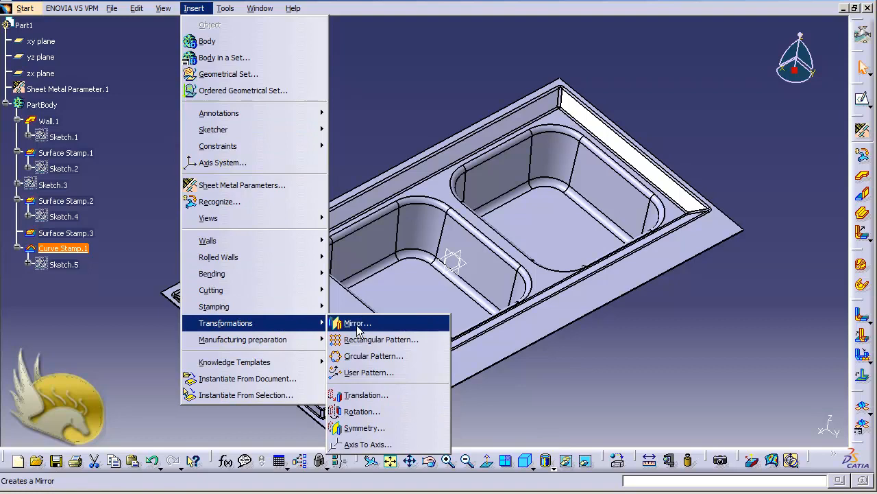
pyautogui.click(402, 340)
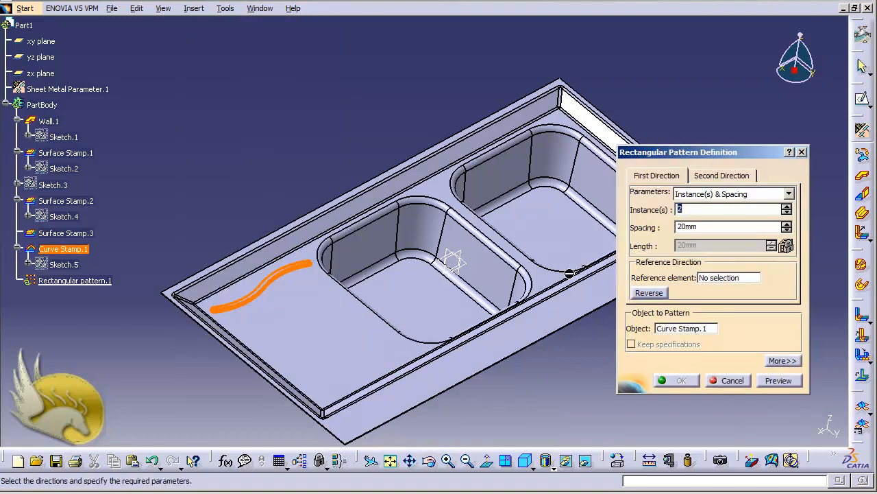
pyautogui.click(729, 280)
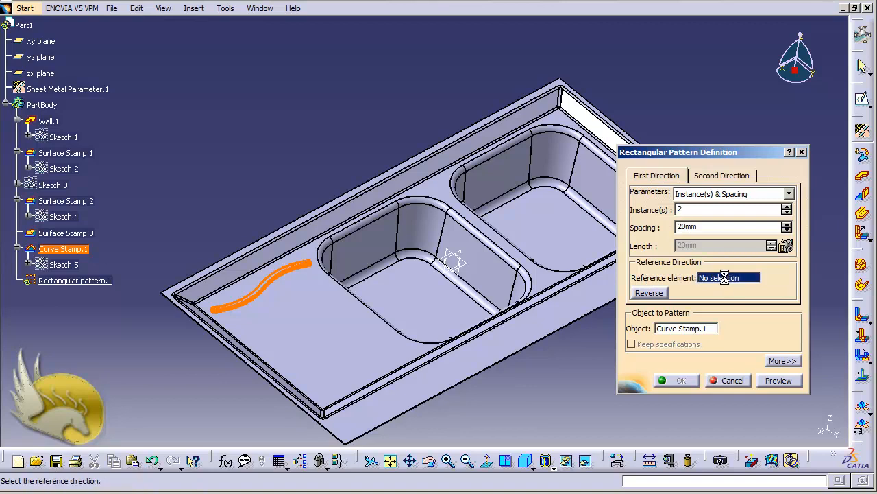
pyautogui.click(252, 365)
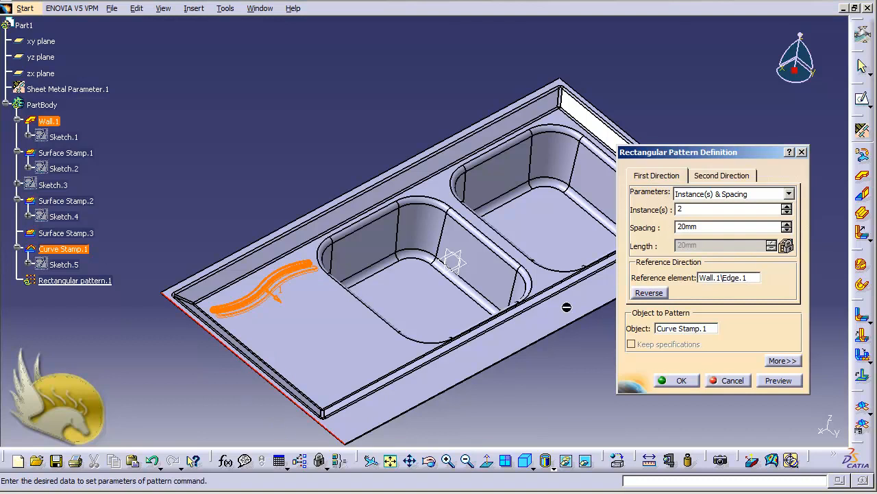
# Set the pattern to 10 instances with 35 mm spacing and create it.
pyautogui.click(692, 209)
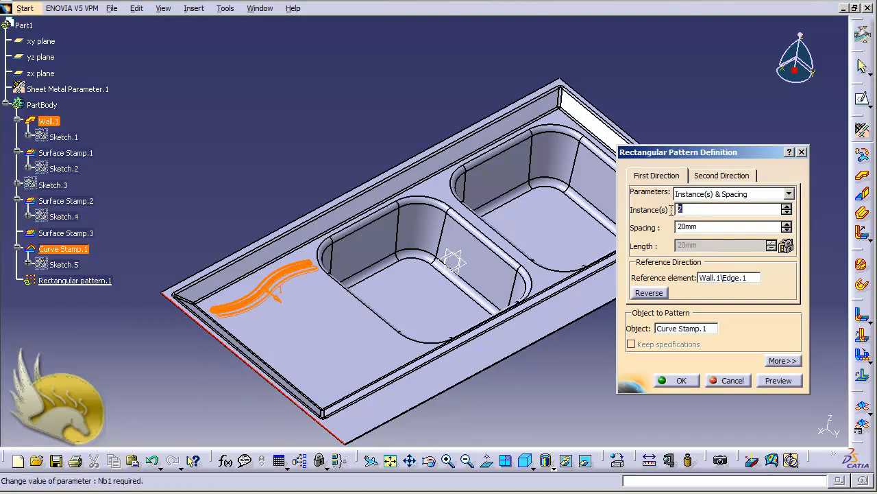
pyautogui.write('10')
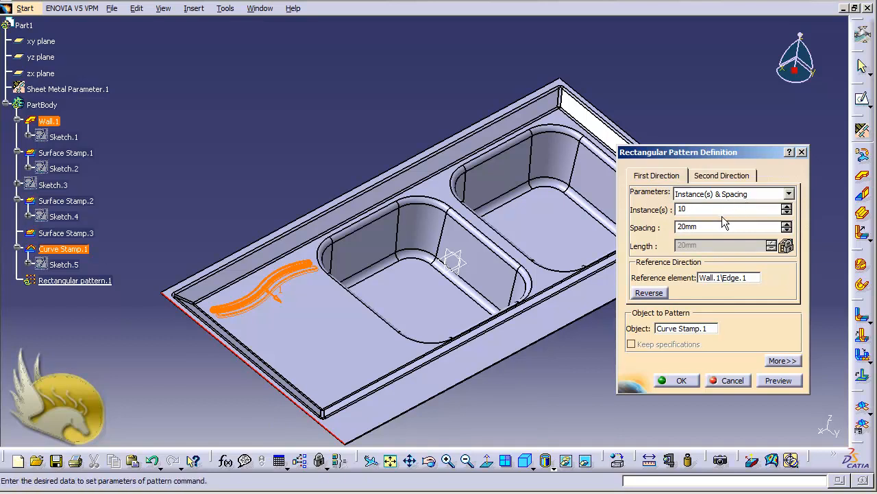
pyautogui.click(698, 227)
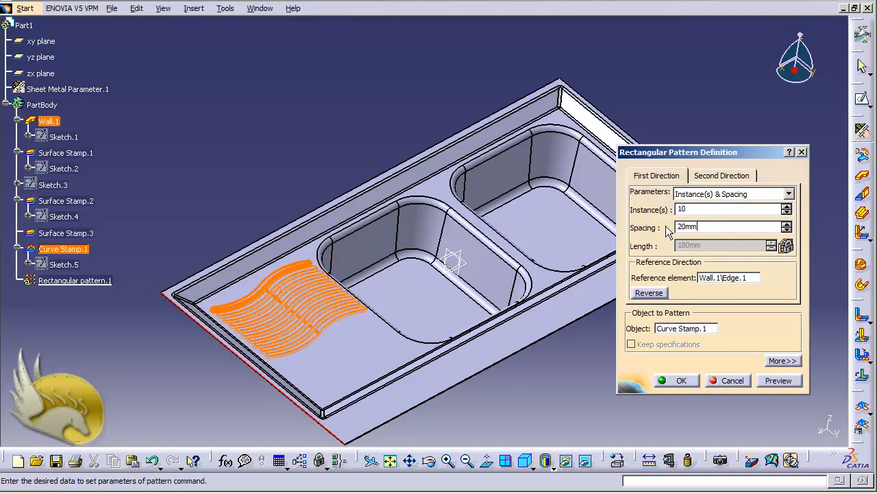
pyautogui.moveTo(703, 227); pyautogui.dragTo(655, 227)
pyautogui.write('35')
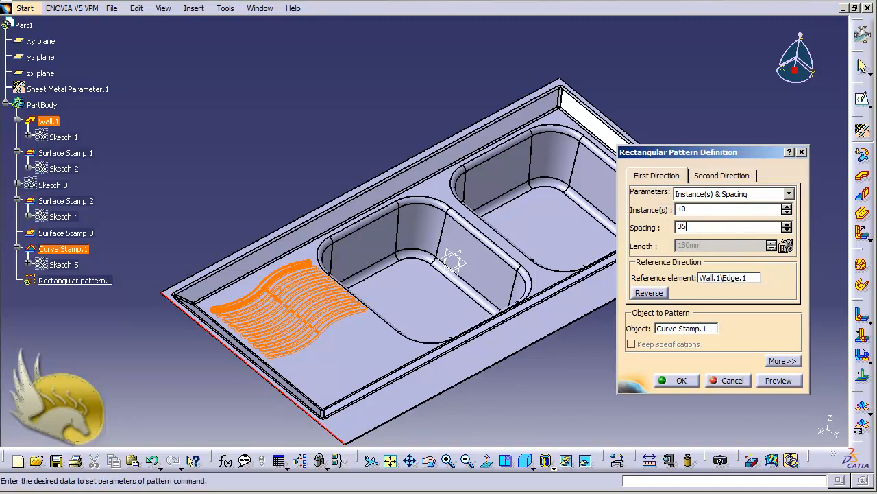
pyautogui.click(681, 210)
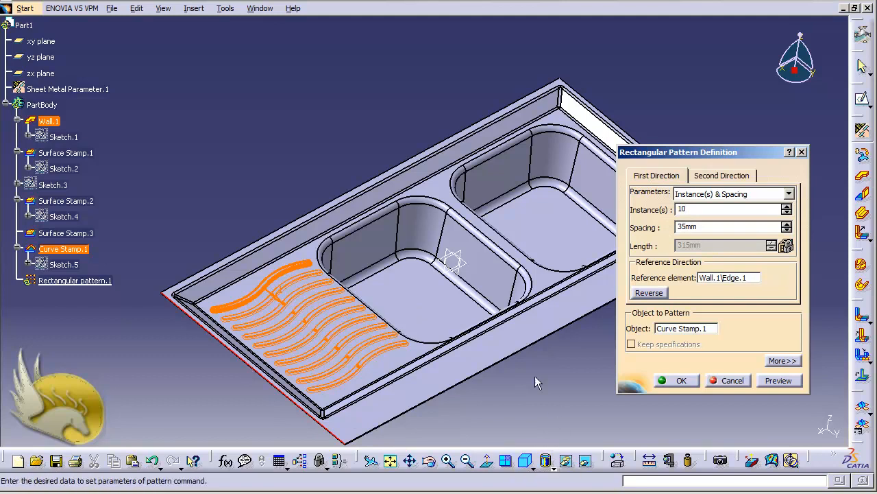
pyautogui.click(679, 379)
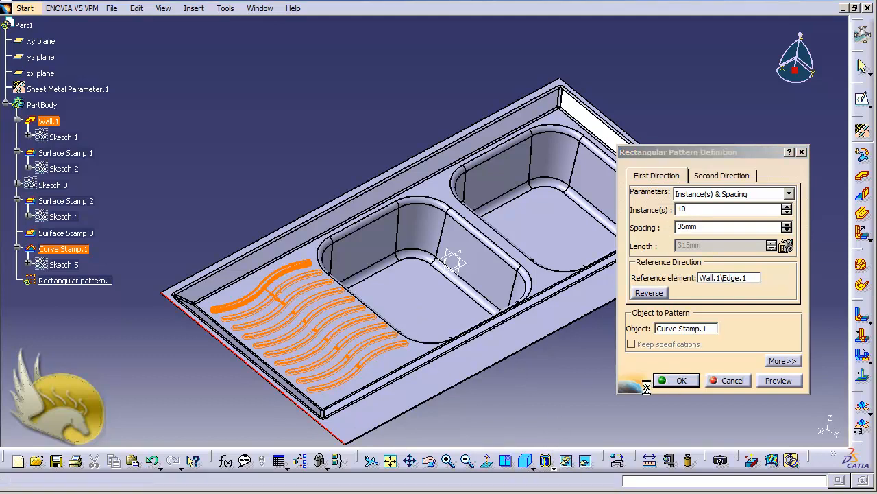
pyautogui.click(594, 381)
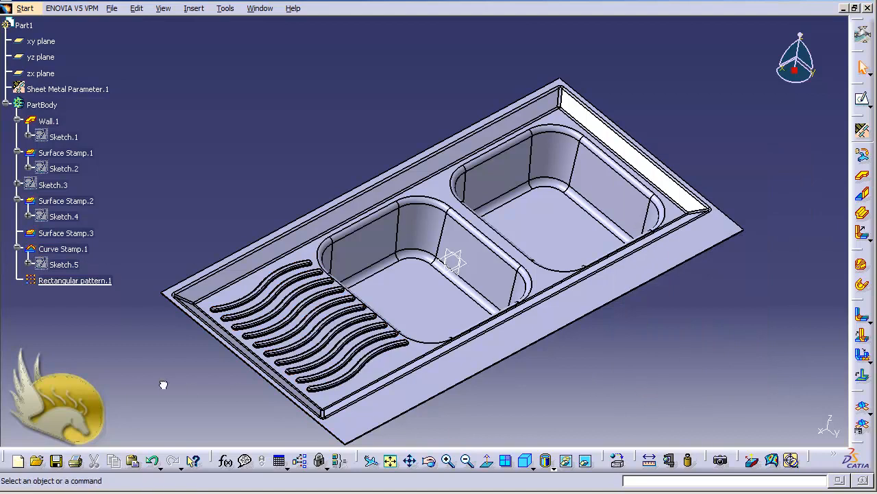